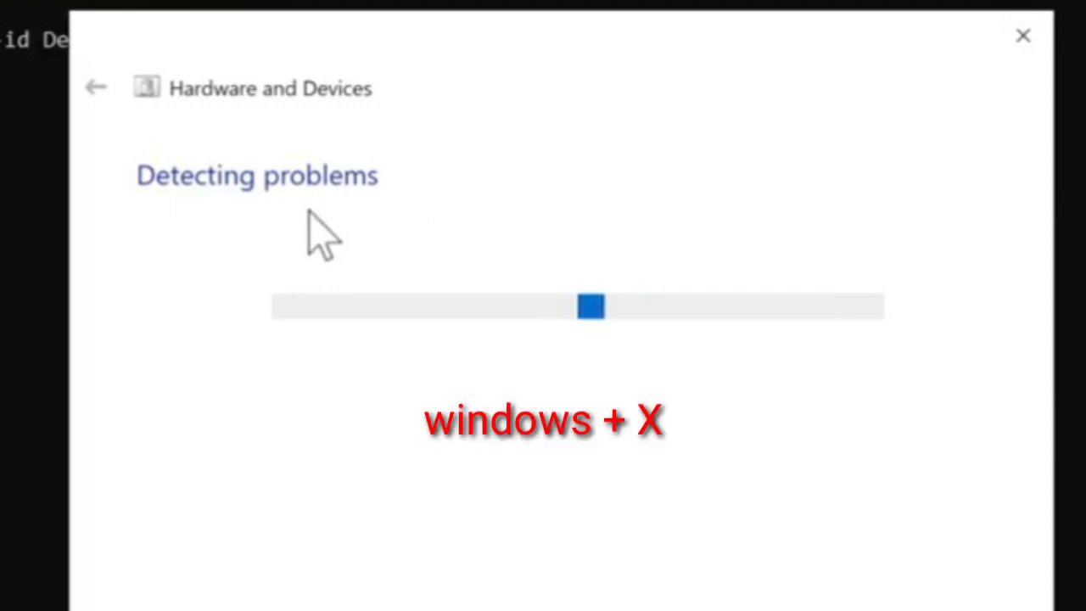
- Run msdt.exe -id DeviceDiagnostic in Command Prompt and start the Hardware and Devices troubleshooter's problem detection
left_click(174, 586)
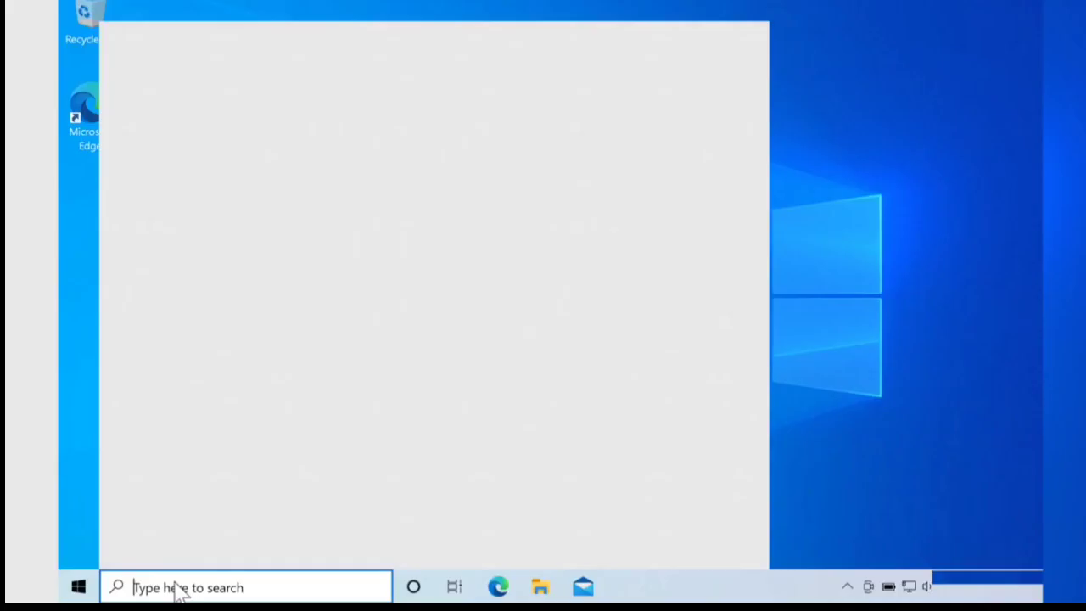
type("cmd")
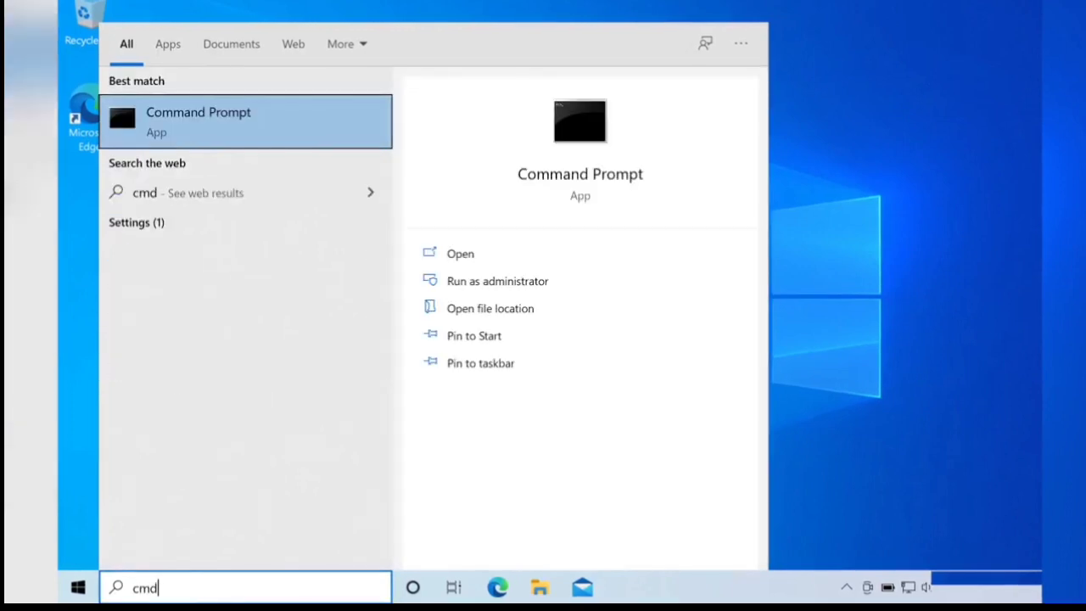
left_click(245, 146)
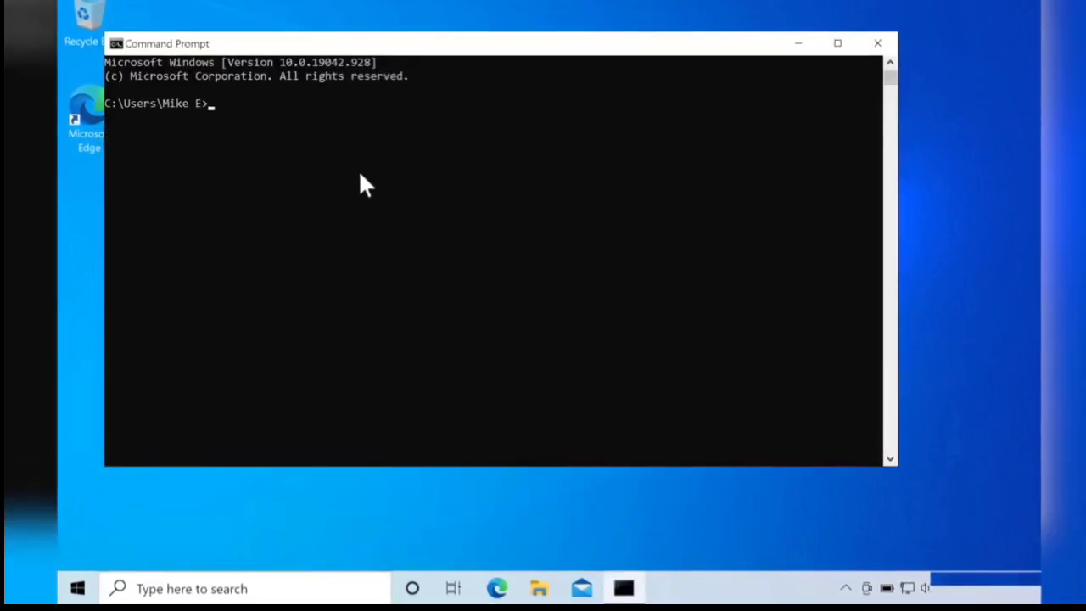
type("msdt.exe -id DeviceDiagnostic")
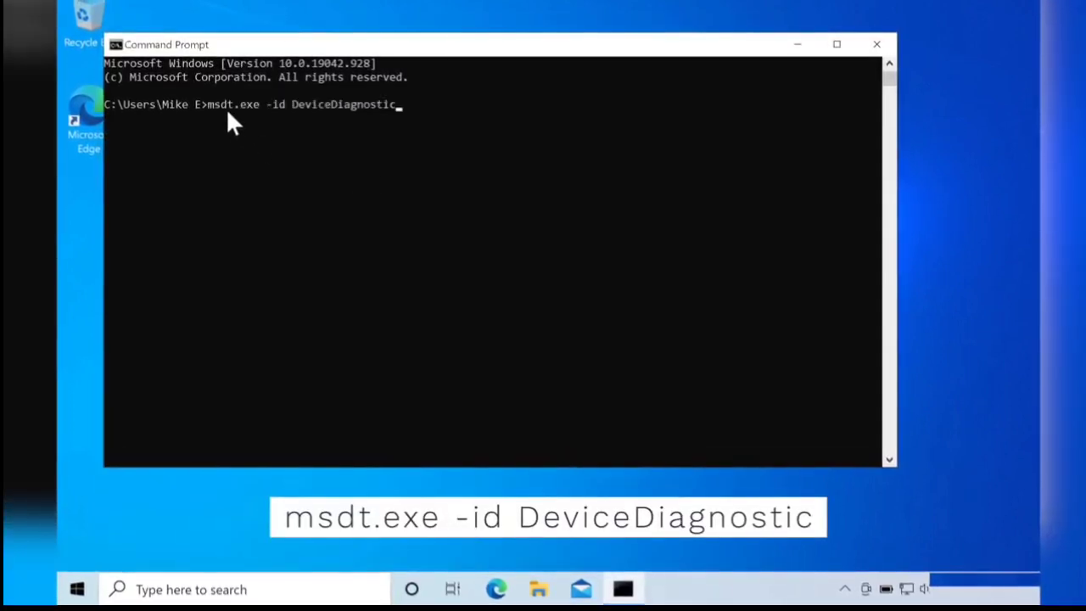
key("Return")
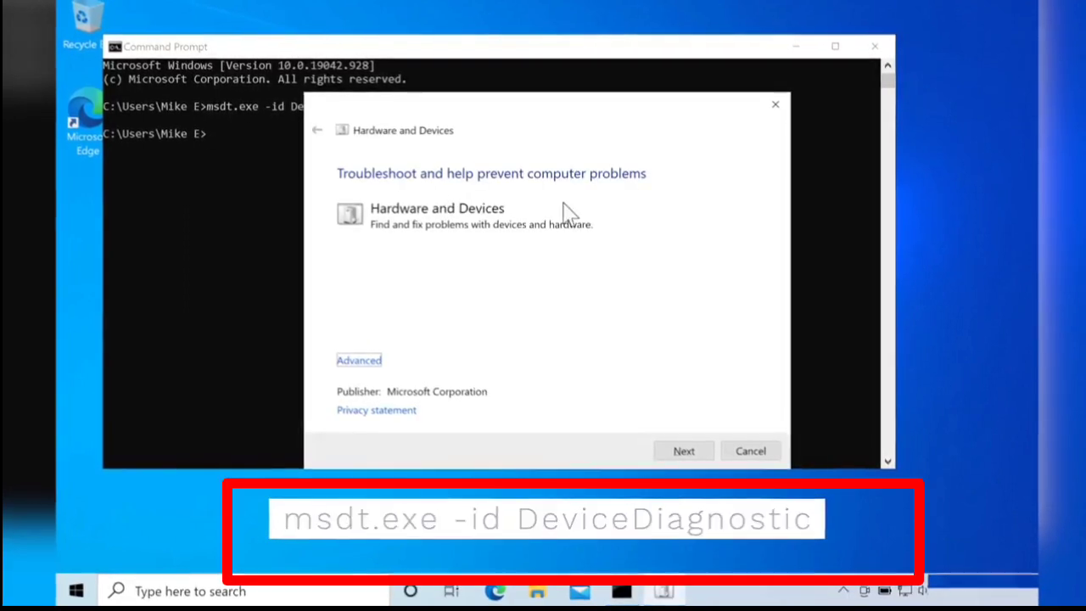
left_click(689, 454)
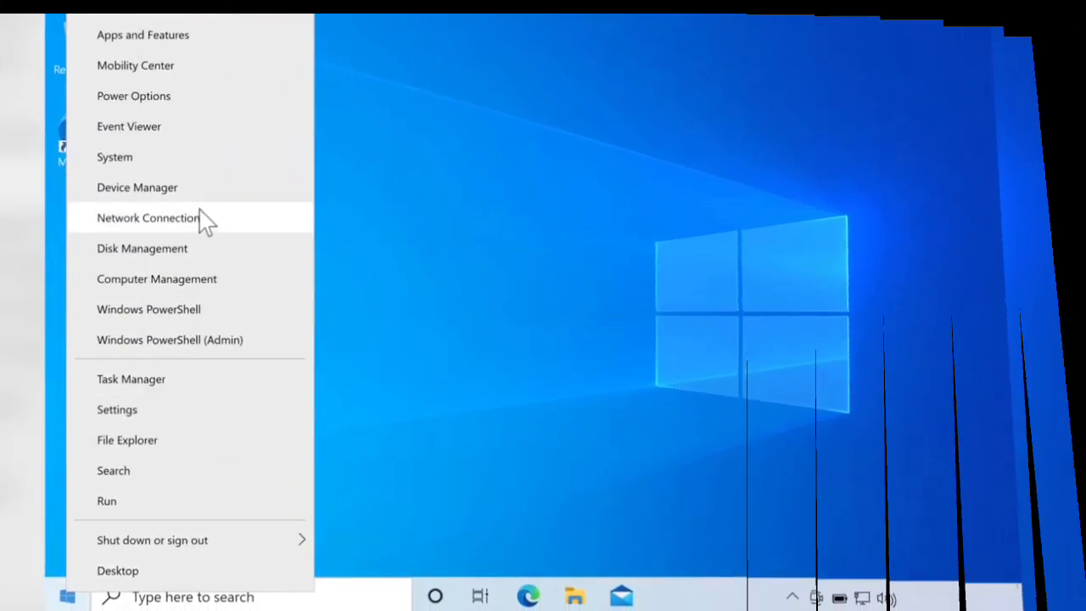
left_click(212, 187)
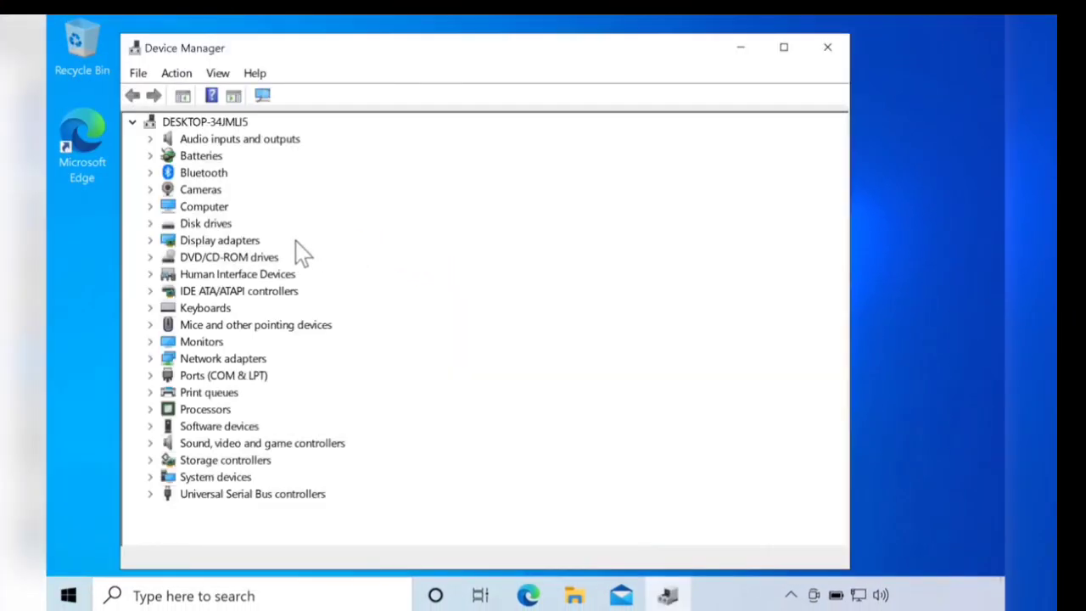
left_click(151, 224)
left_click(246, 240)
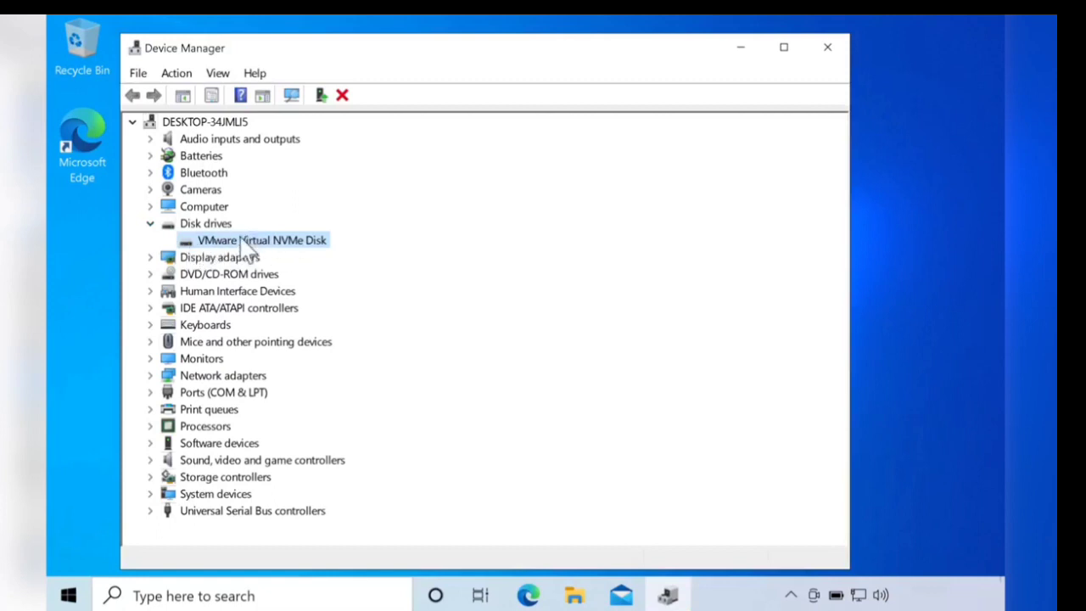
right_click(236, 241)
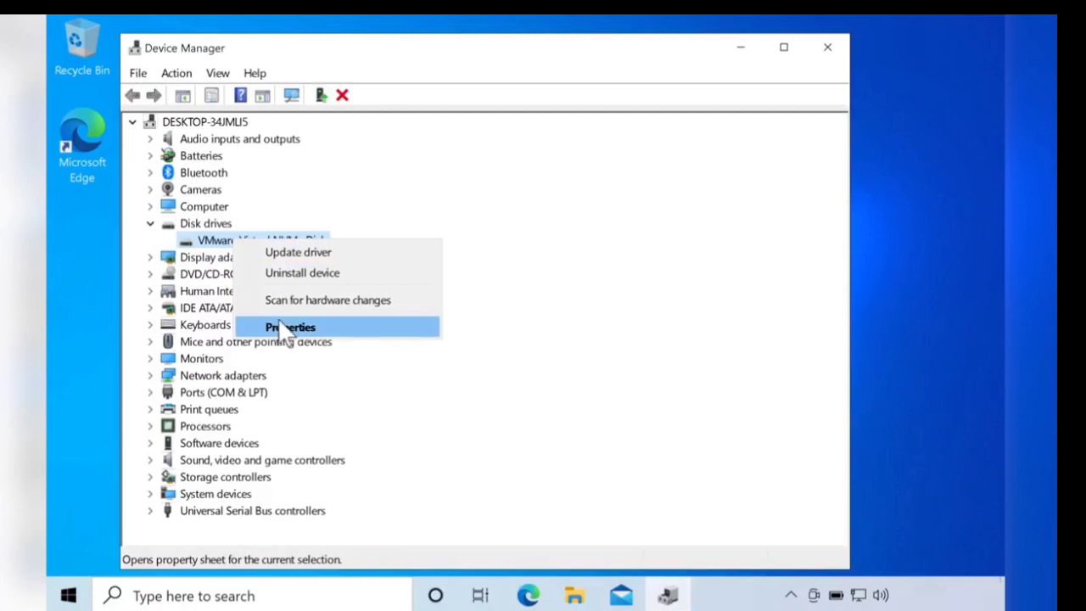
left_click(332, 330)
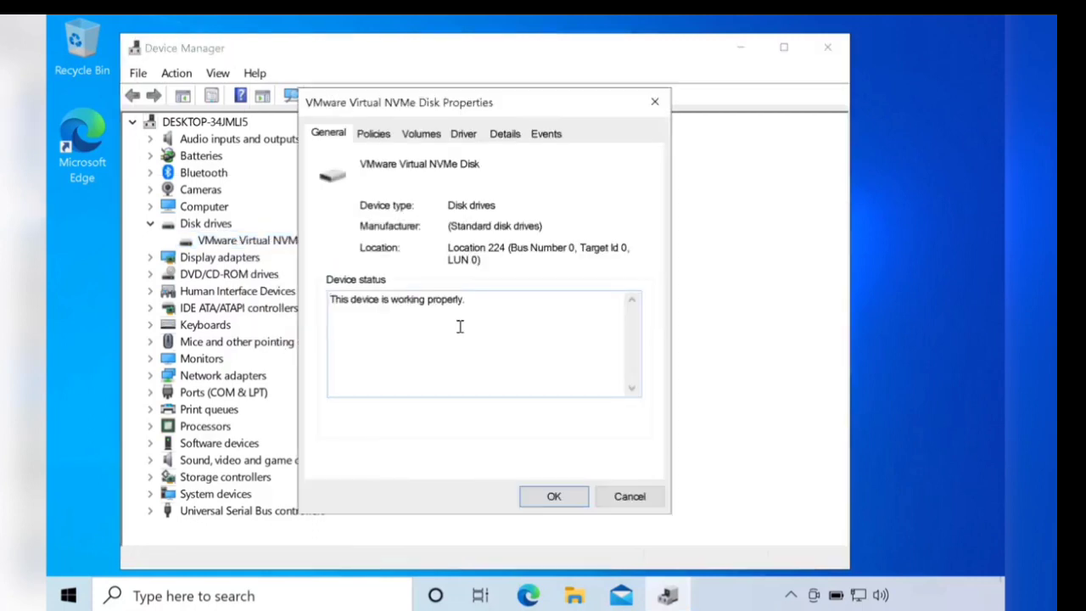
left_click(463, 136)
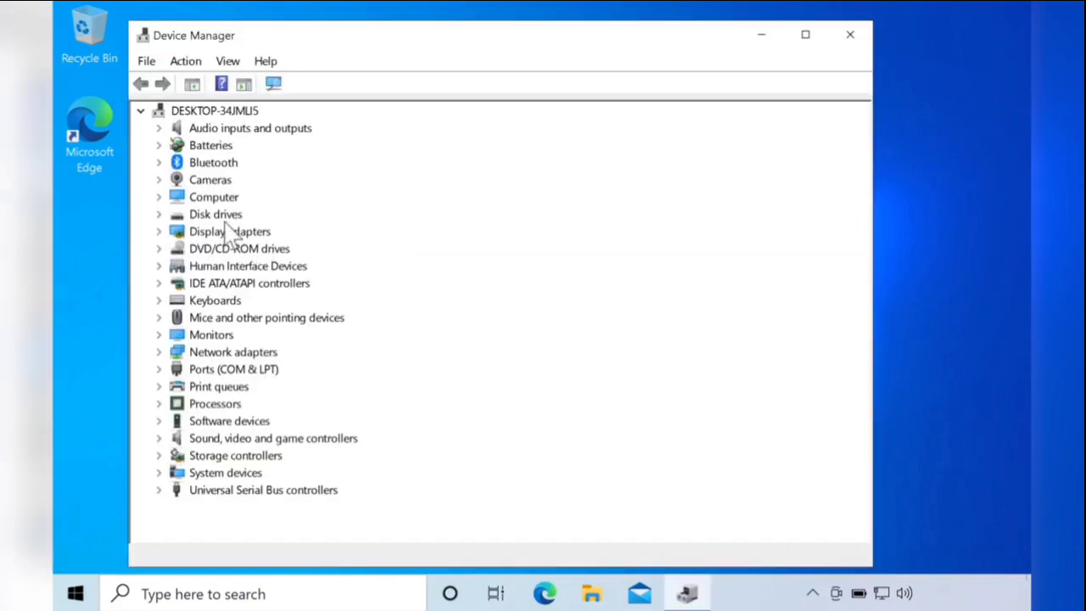
- Update the VMware Virtual NVMe Disk driver by searching automatically for drivers
left_click(158, 214)
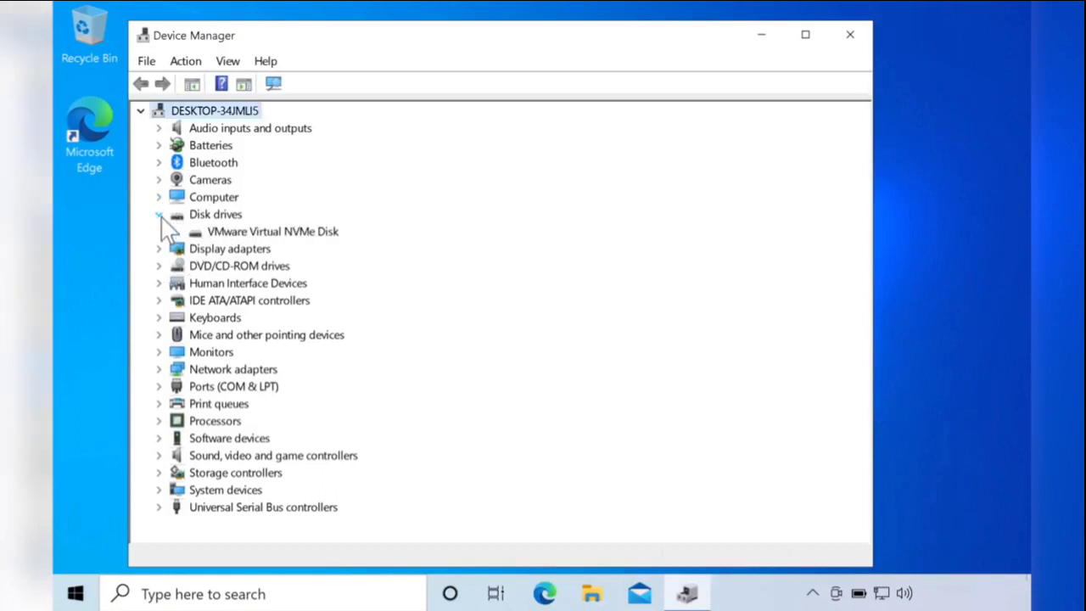
left_click(236, 236)
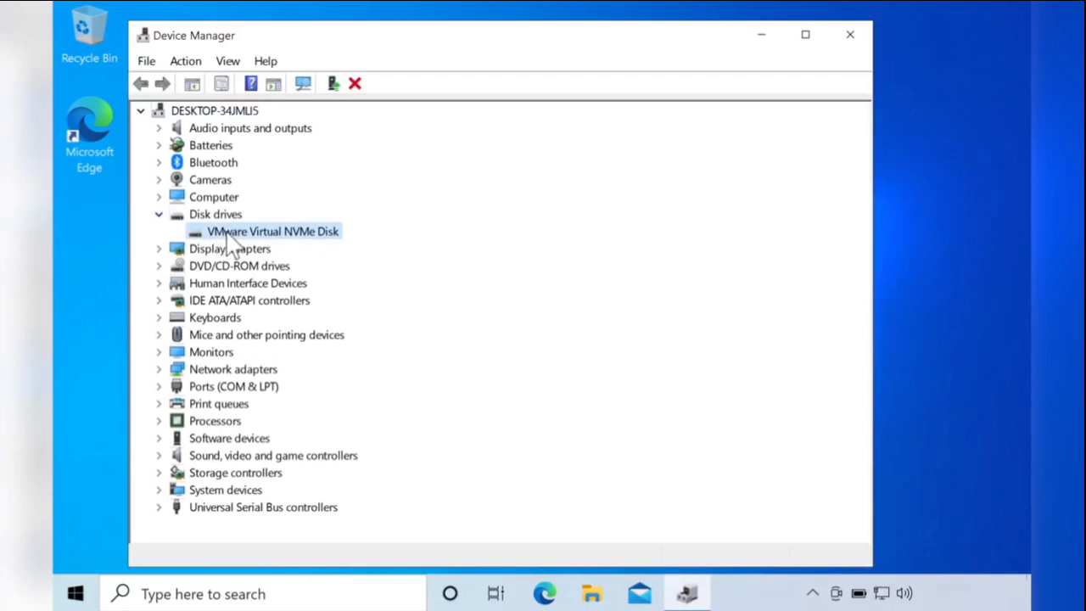
right_click(232, 242)
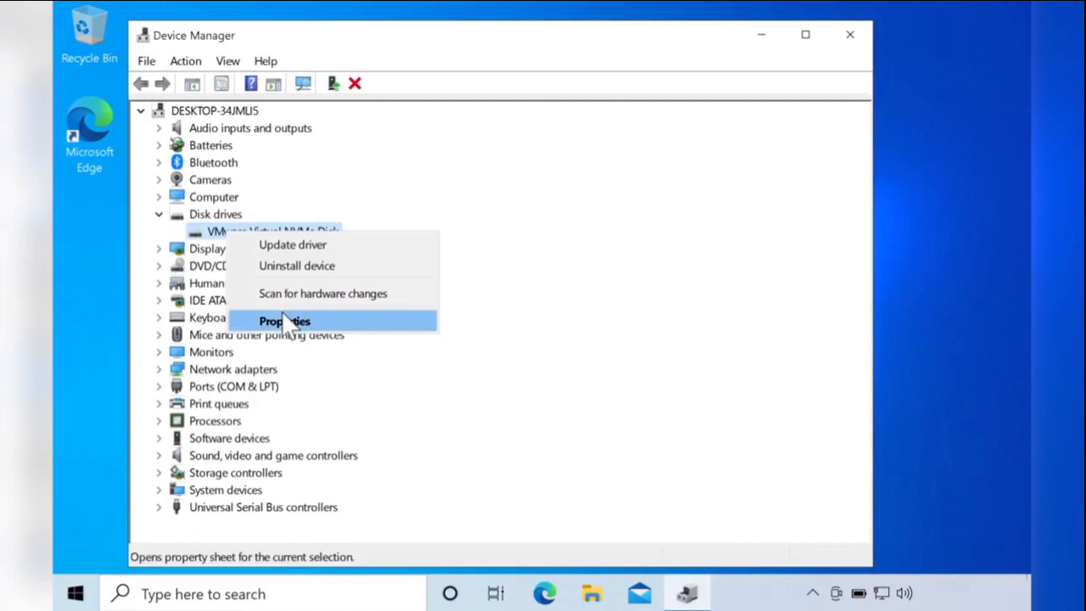
left_click(308, 243)
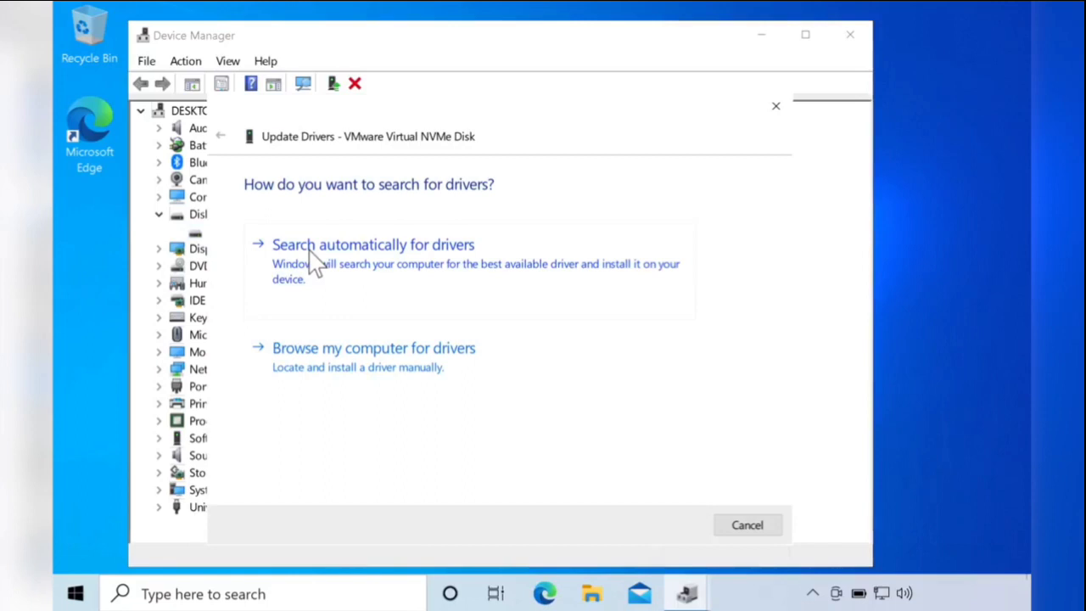
left_click(432, 271)
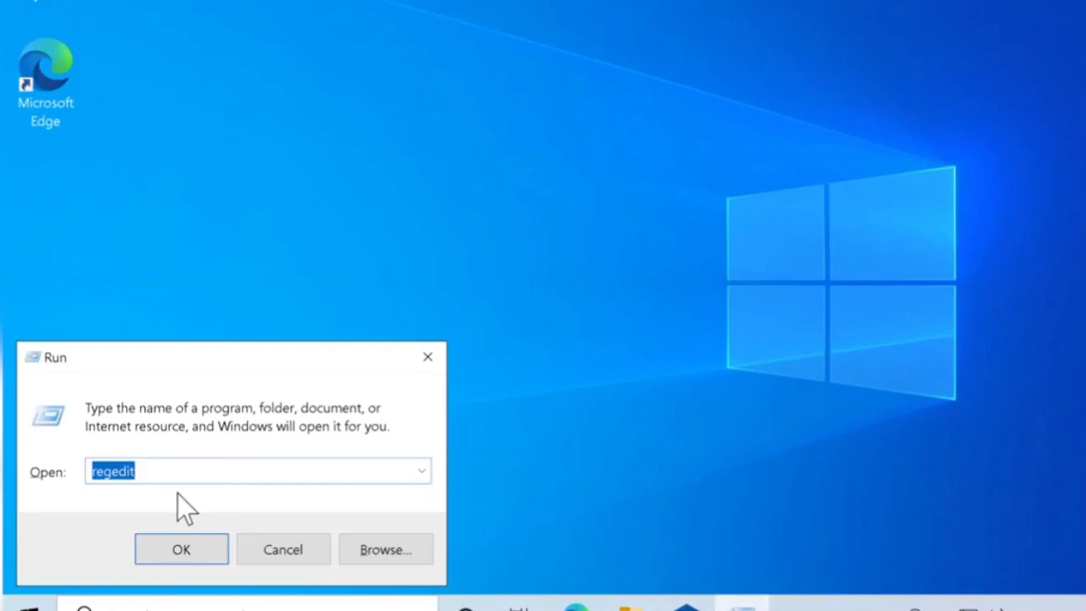
- Launch Registry Editor with regedit, allowing it to make changes, and browse the subkeys of HKEY_LOCAL_MACHINE\SYSTEM\CurrentControlSet\Control\Class
left_click(152, 469)
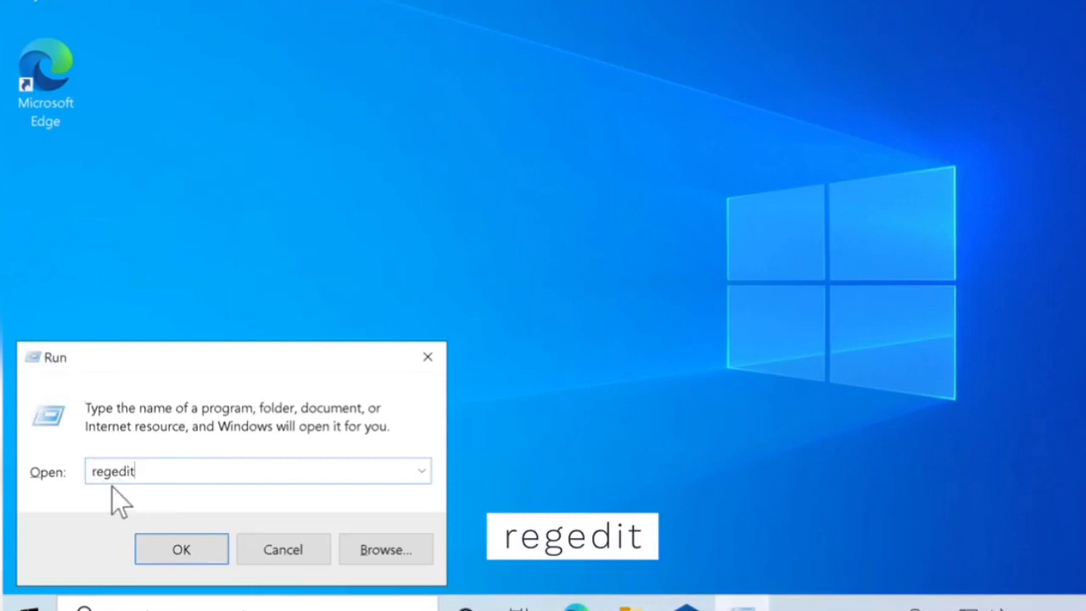
left_click(184, 540)
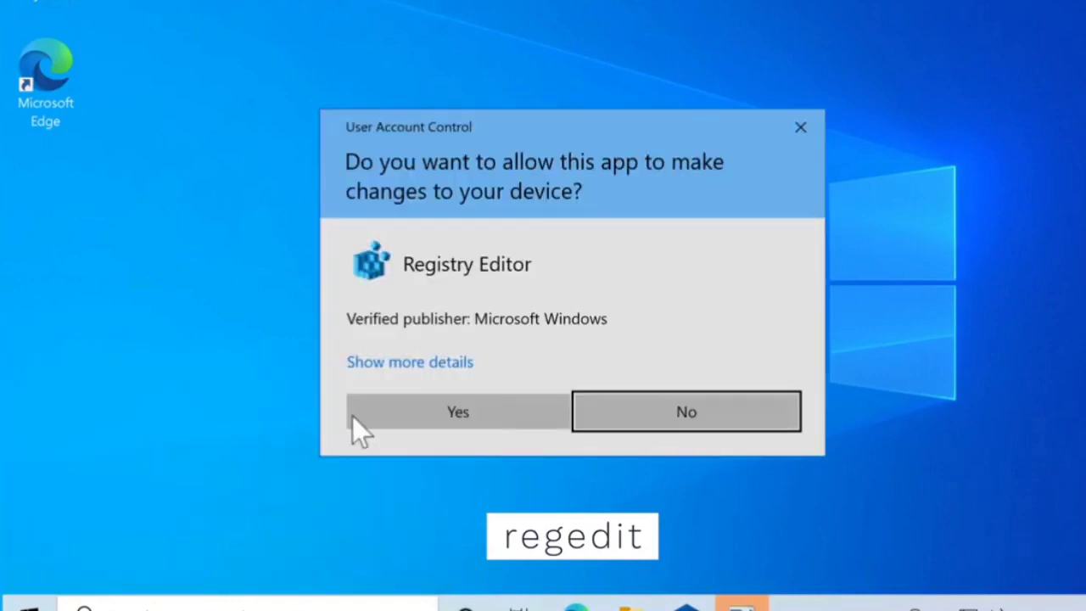
left_click(494, 414)
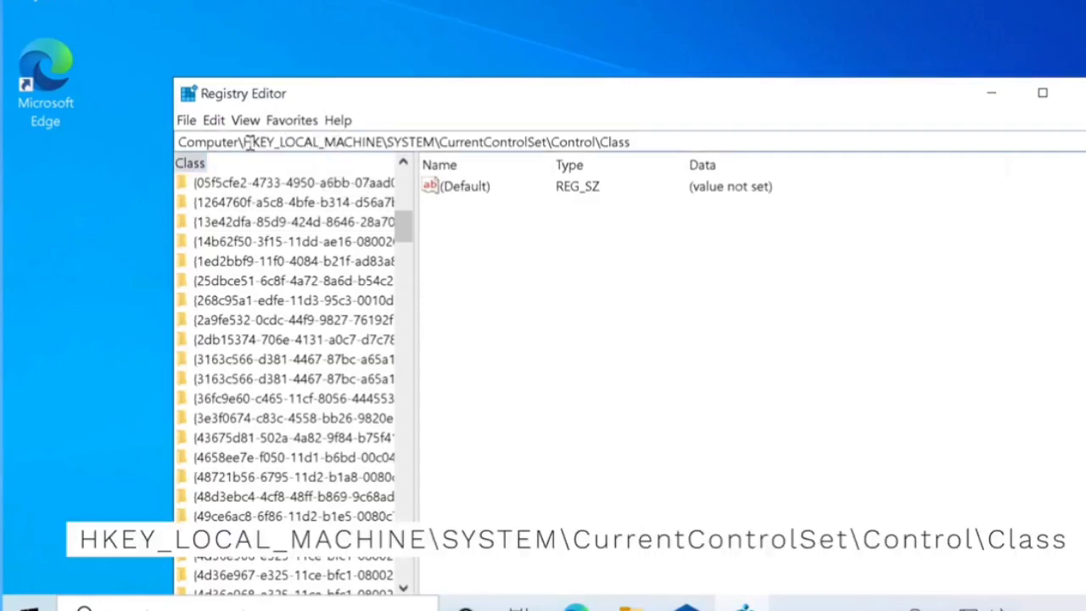
left_click_drag(239, 142, 694, 148)
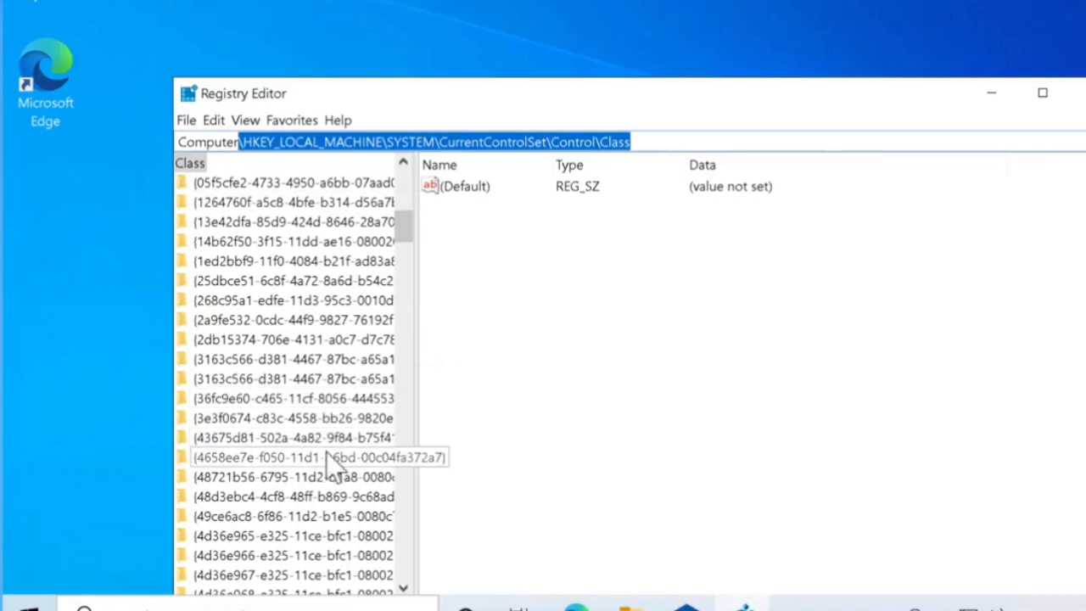
left_click(352, 244)
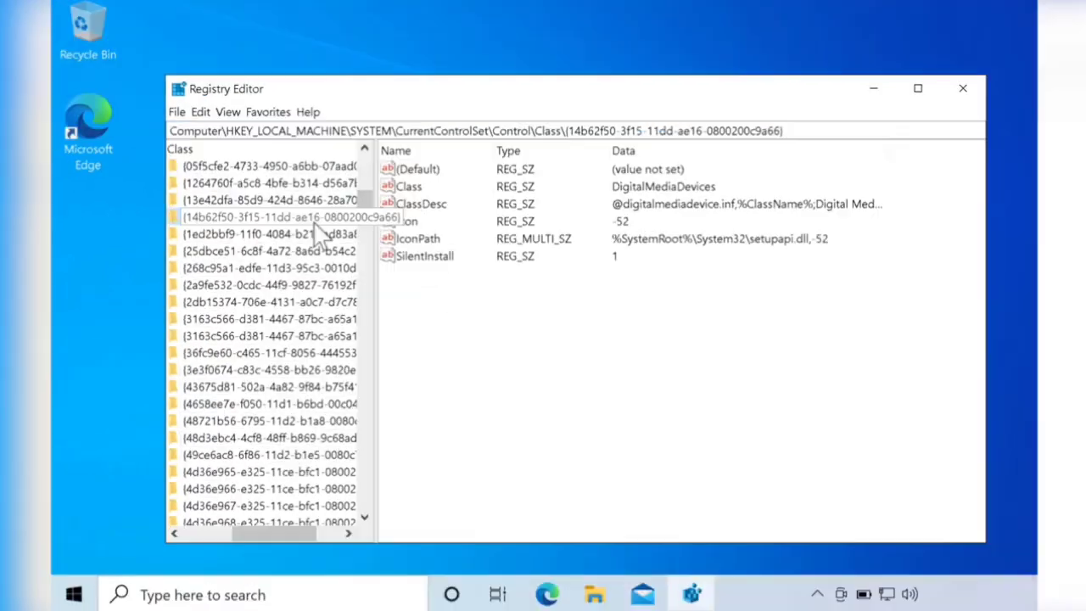
left_click(315, 243)
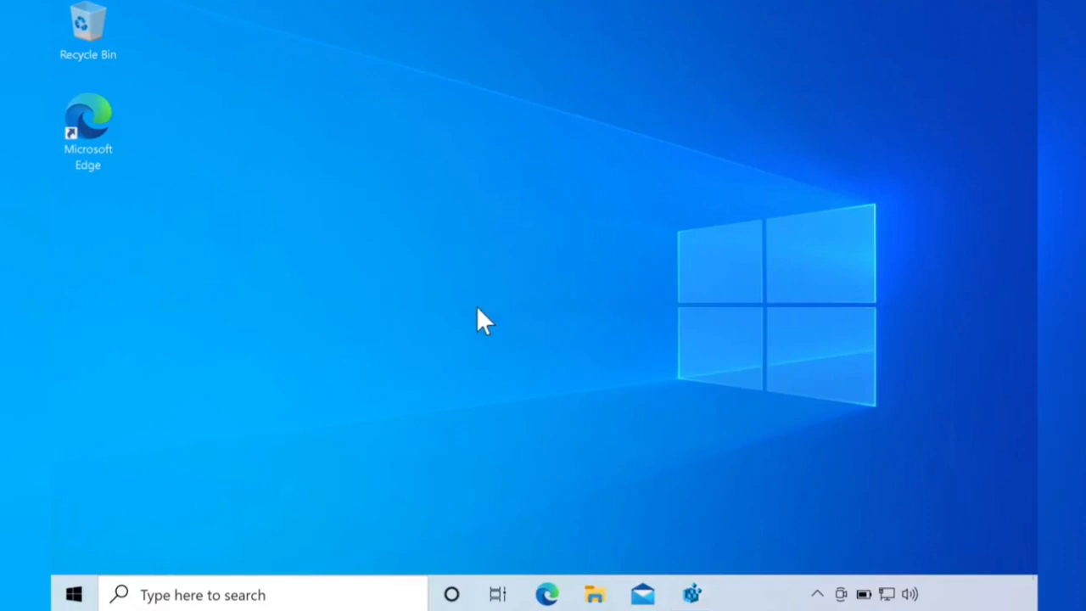
- Open Device Manager again and bring up the properties of the VMware Virtual NVMe Disk under Disk drives
right_click(85, 595)
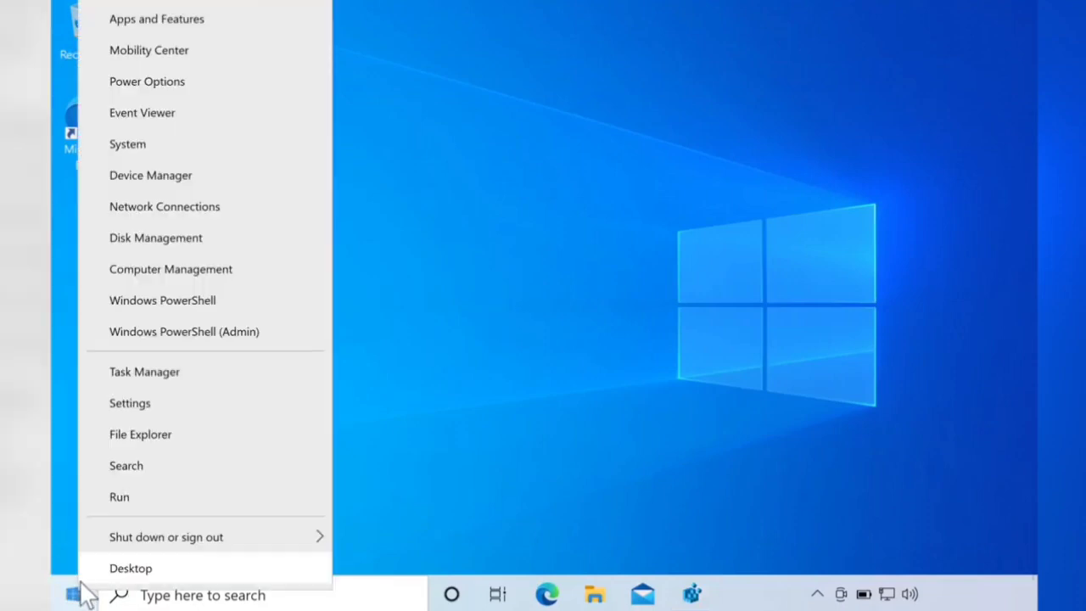
left_click(218, 177)
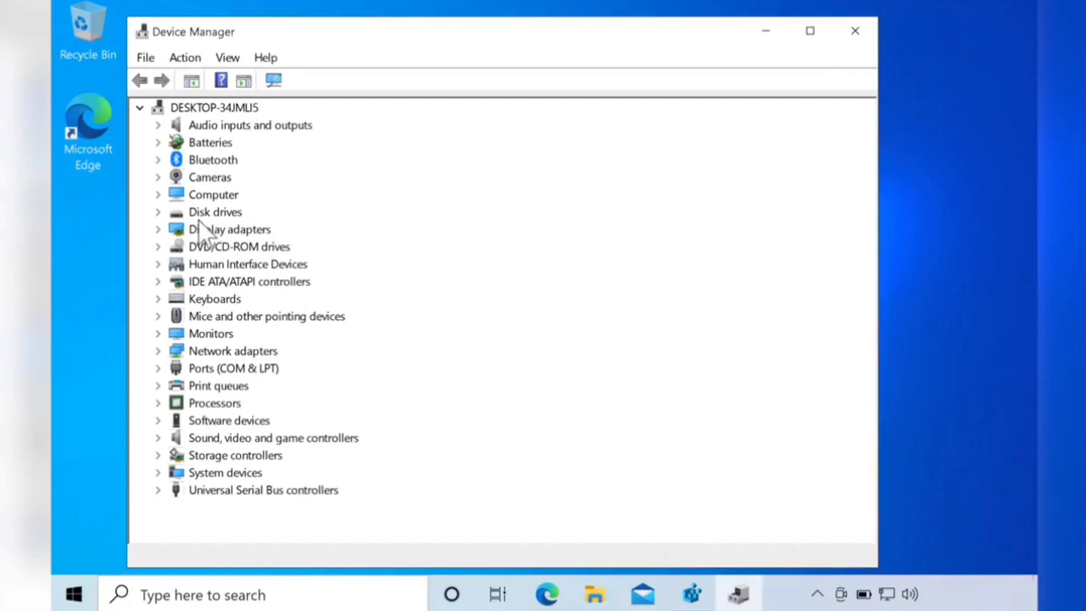
left_click(159, 213)
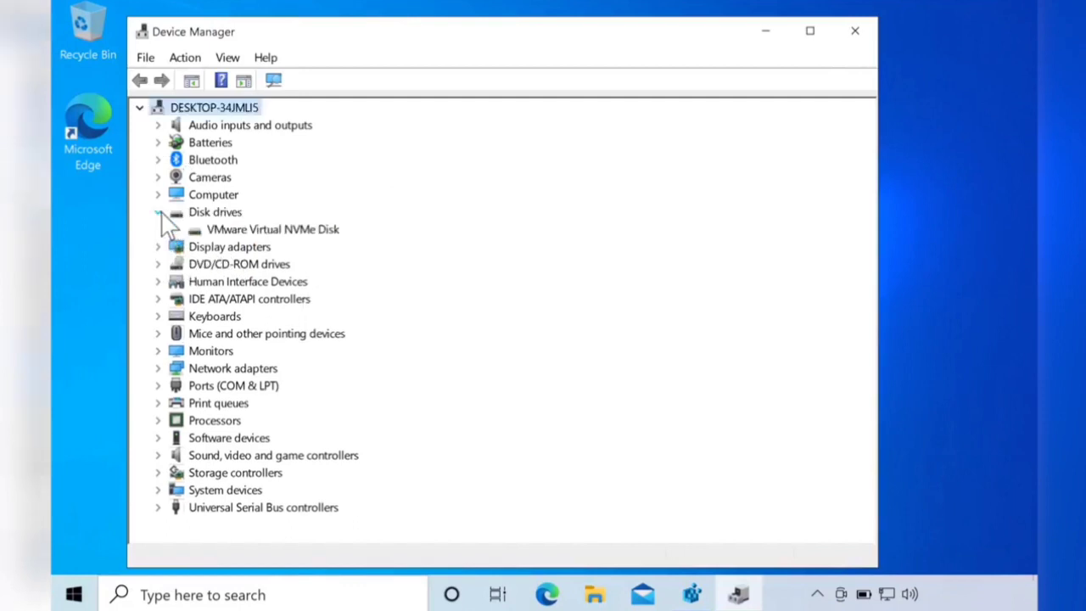
double_click(237, 232)
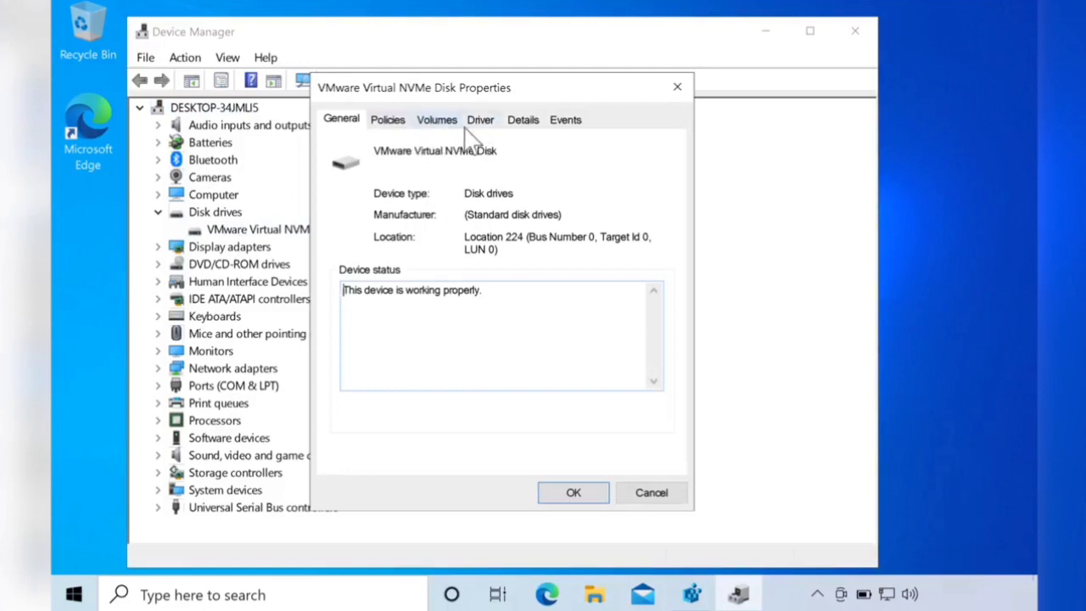
- Show the disk's Class Guid property in its details and copy the value
left_click(522, 121)
left_click(479, 213)
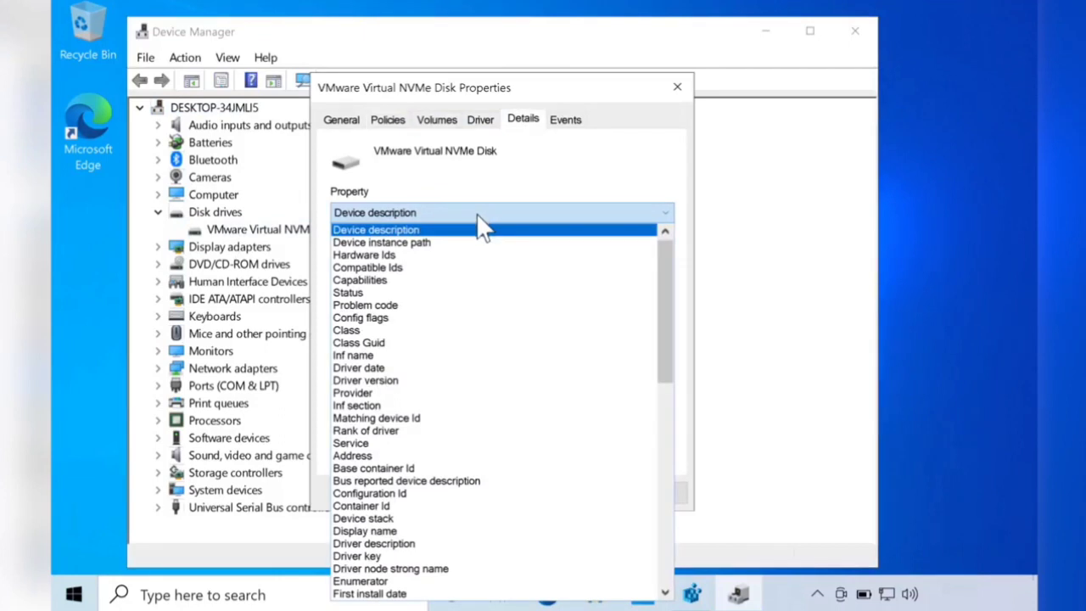
left_click(409, 343)
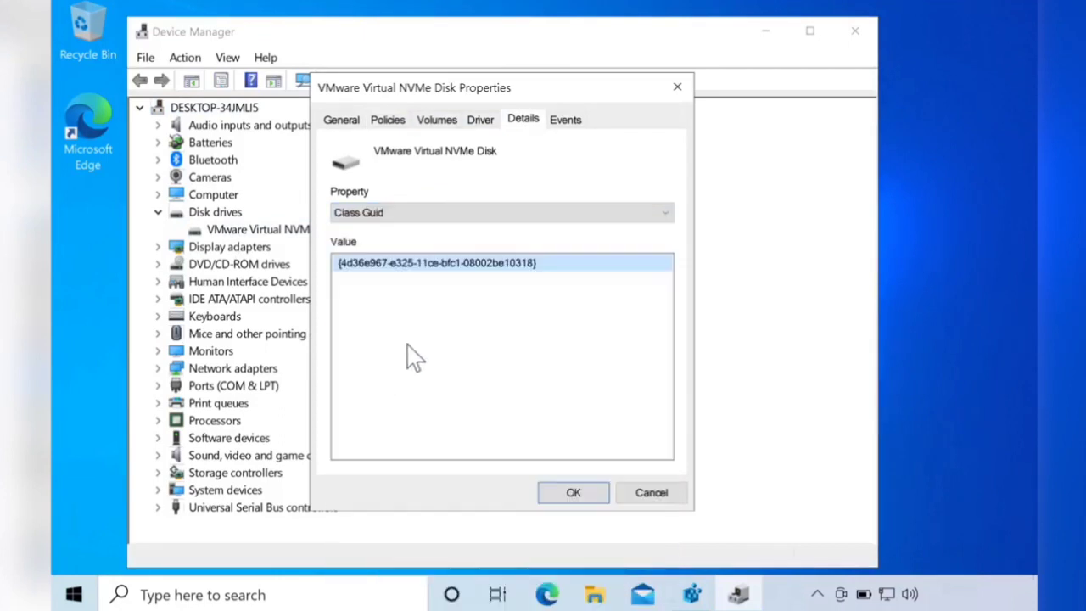
left_click(456, 265)
left_click(456, 265)
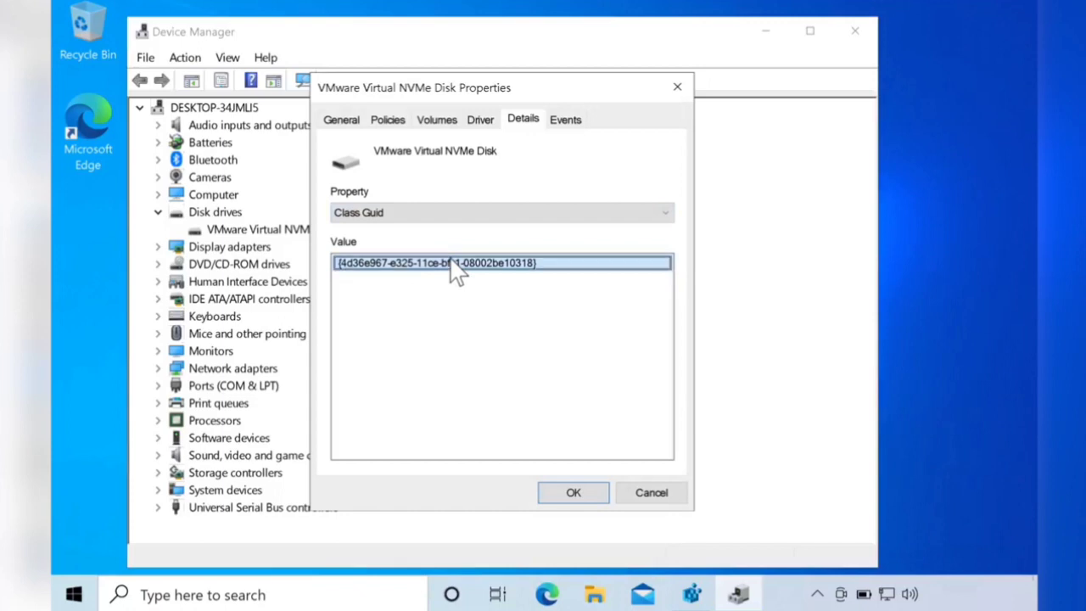
left_click(484, 266)
- Switch to Registry Editor and go to the Class subkey {4d36e967-e325-11ce-bfc1-08002be10318}
left_click(696, 594)
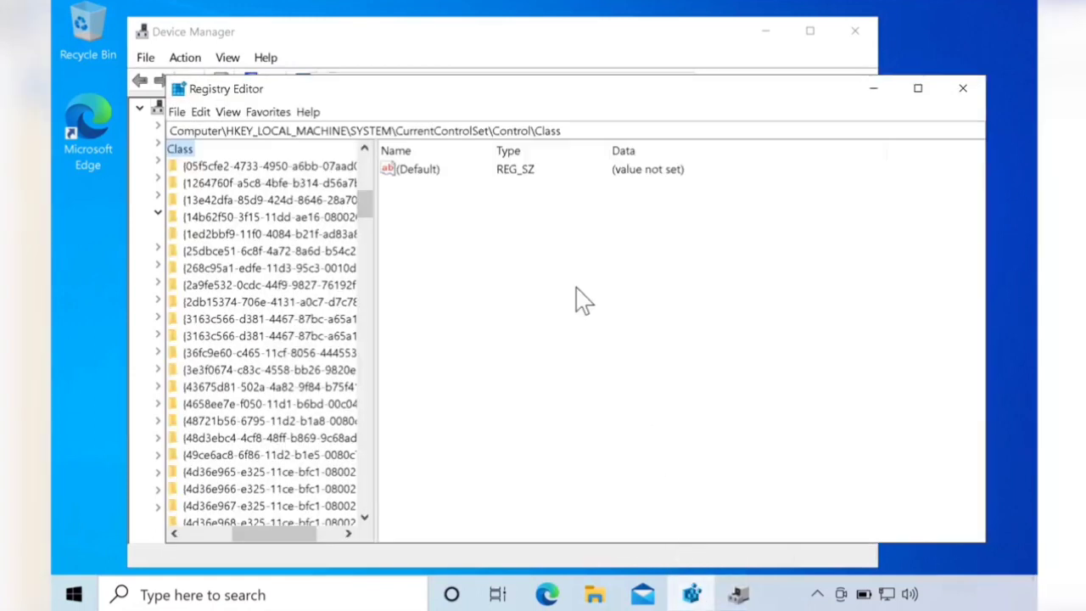
left_click(583, 134)
type("\\")
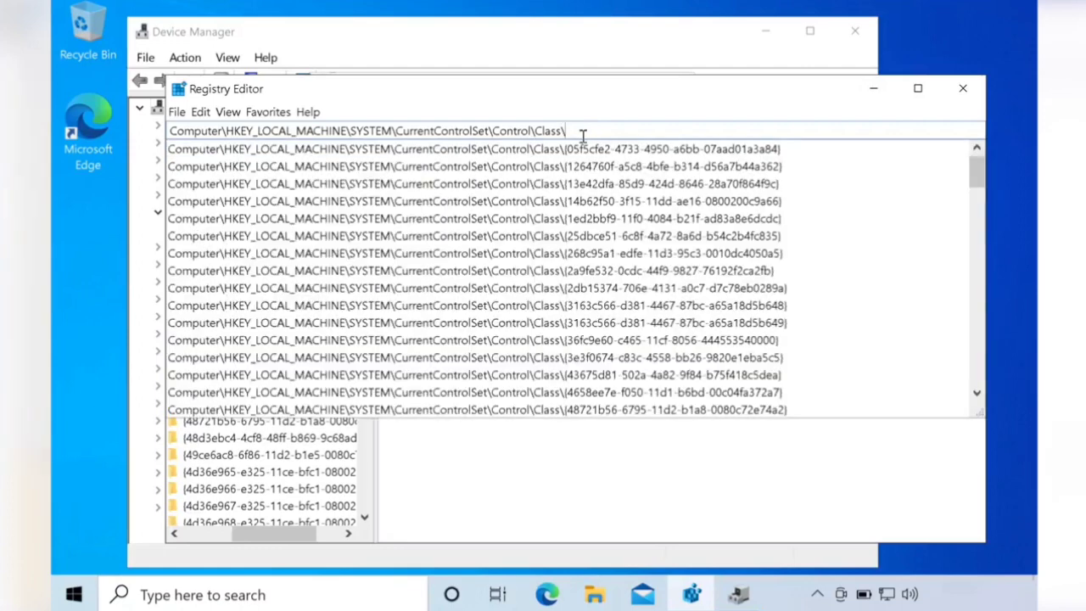
type("{4d36e967-e325-11ce-bfc1-08002be10318}")
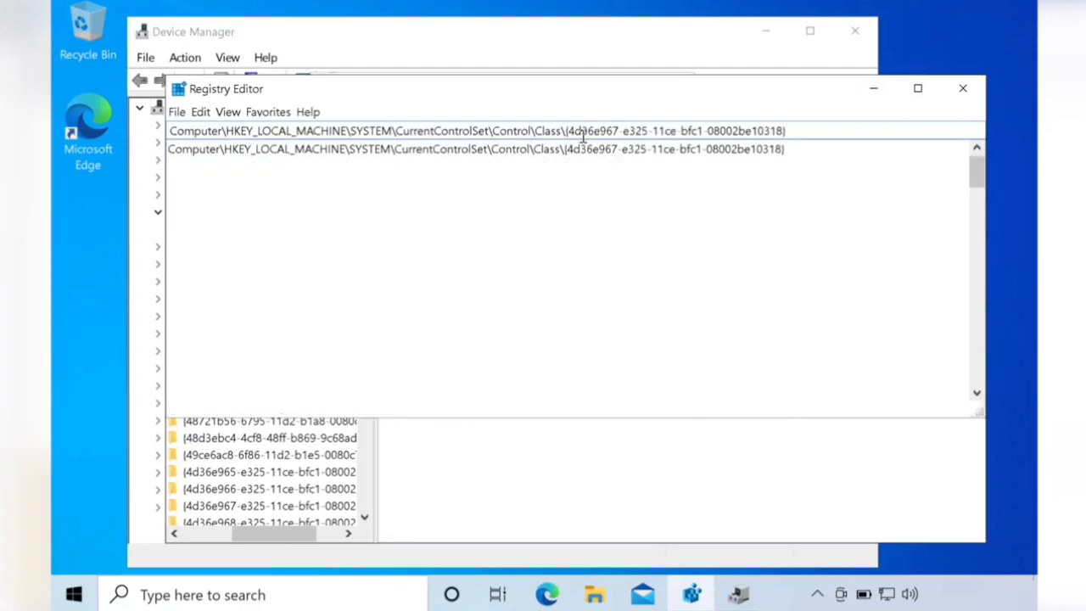
key("Return")
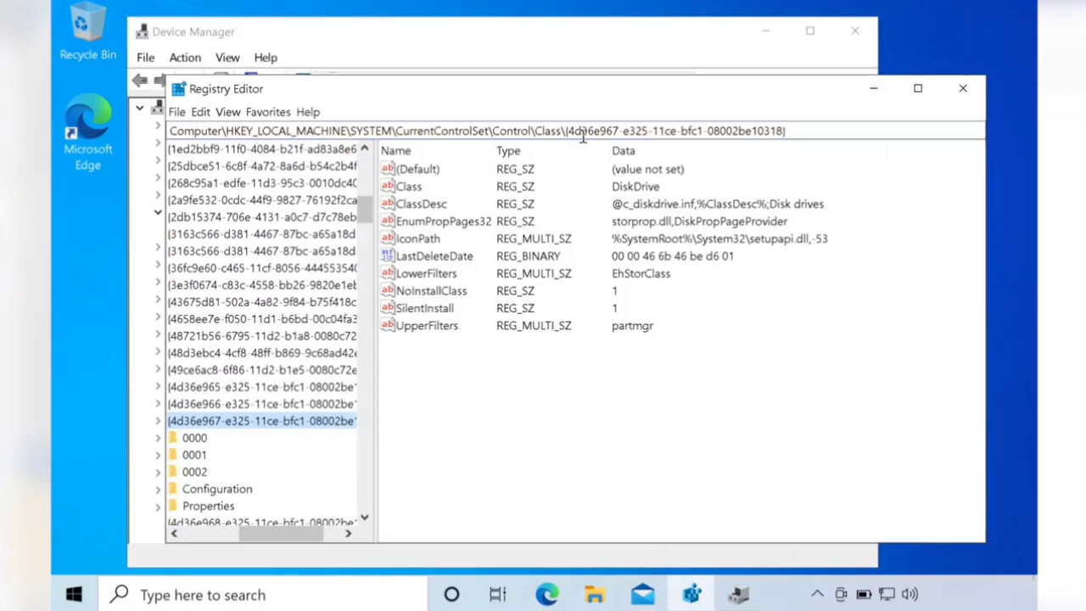
- Locate the UpperFilters and LowerFilters values in the disk drive class key and delete UpperFilters
left_click(442, 330)
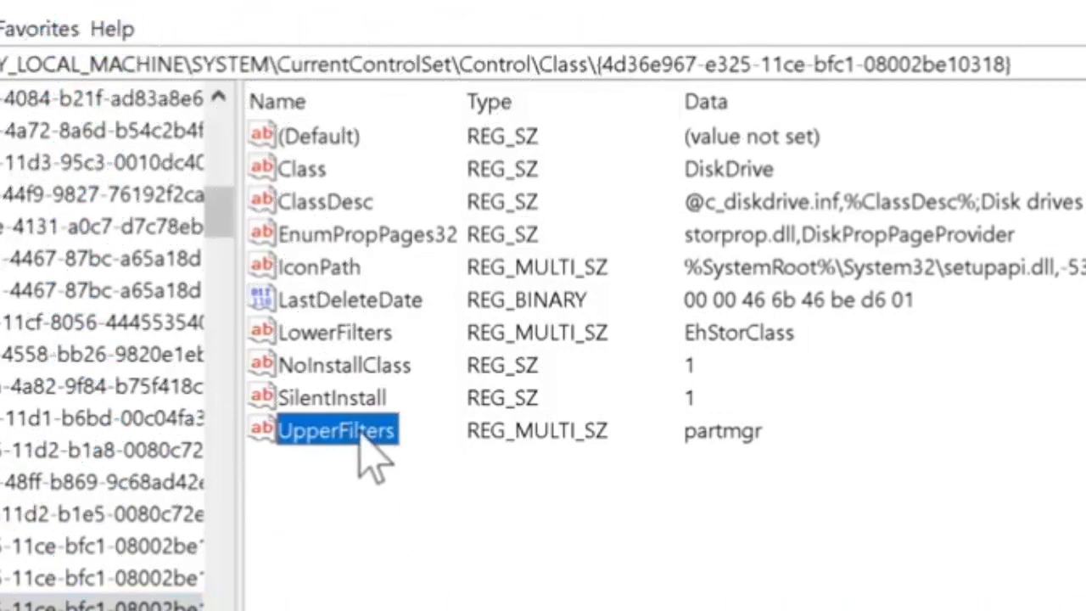
left_click(362, 335)
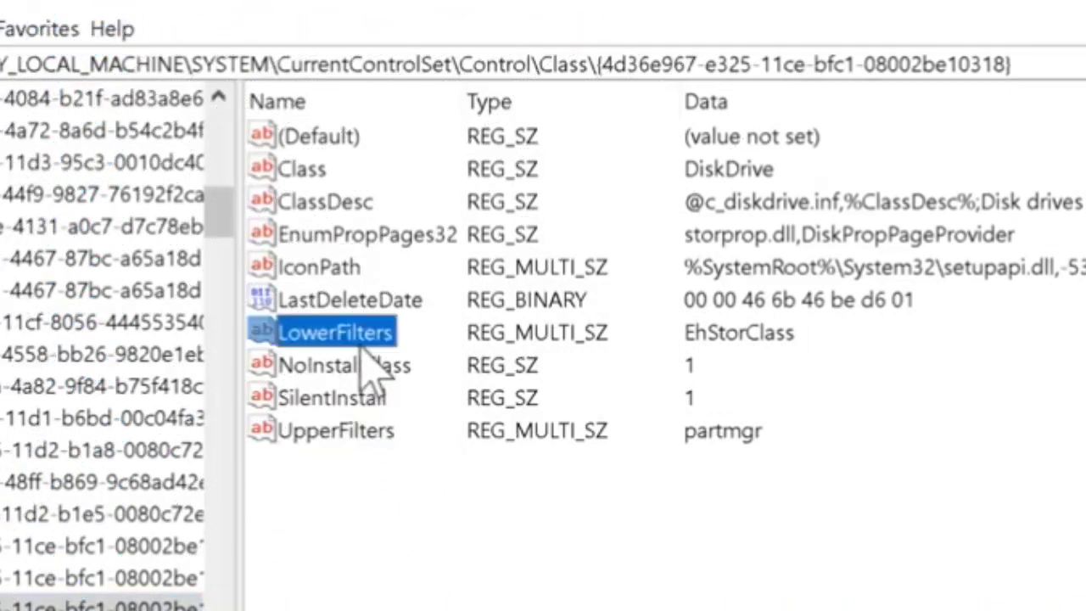
left_click(355, 433)
left_click(361, 334)
left_click(365, 433)
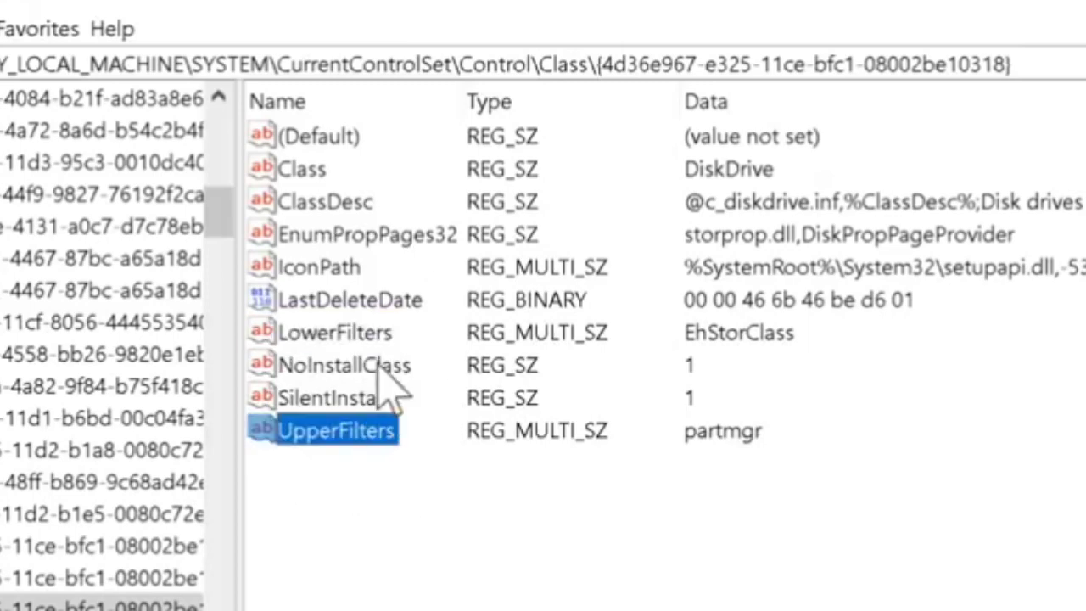
left_click(368, 335)
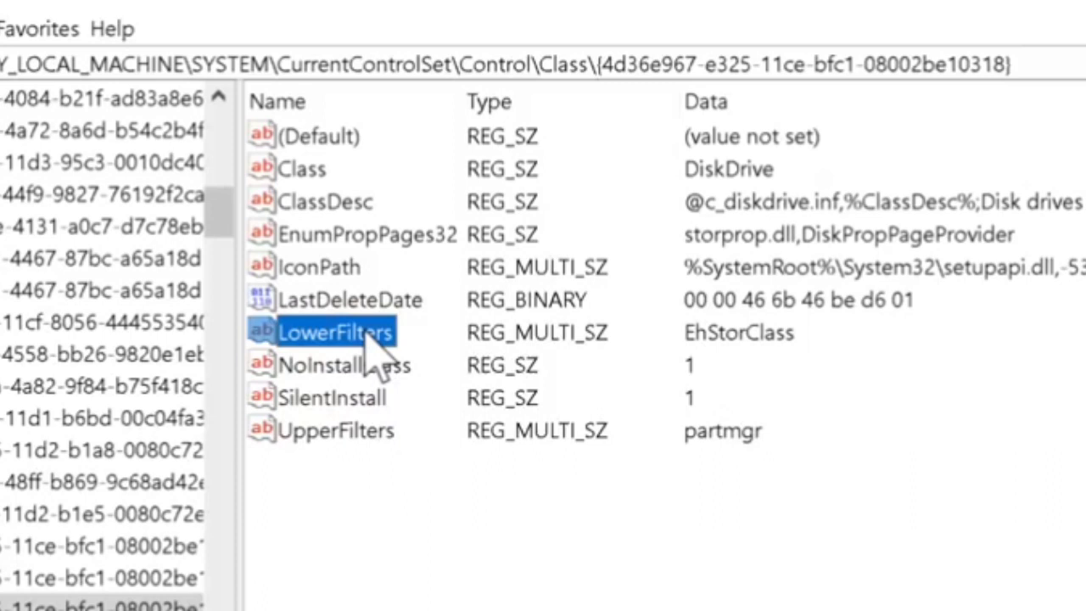
left_click(341, 431)
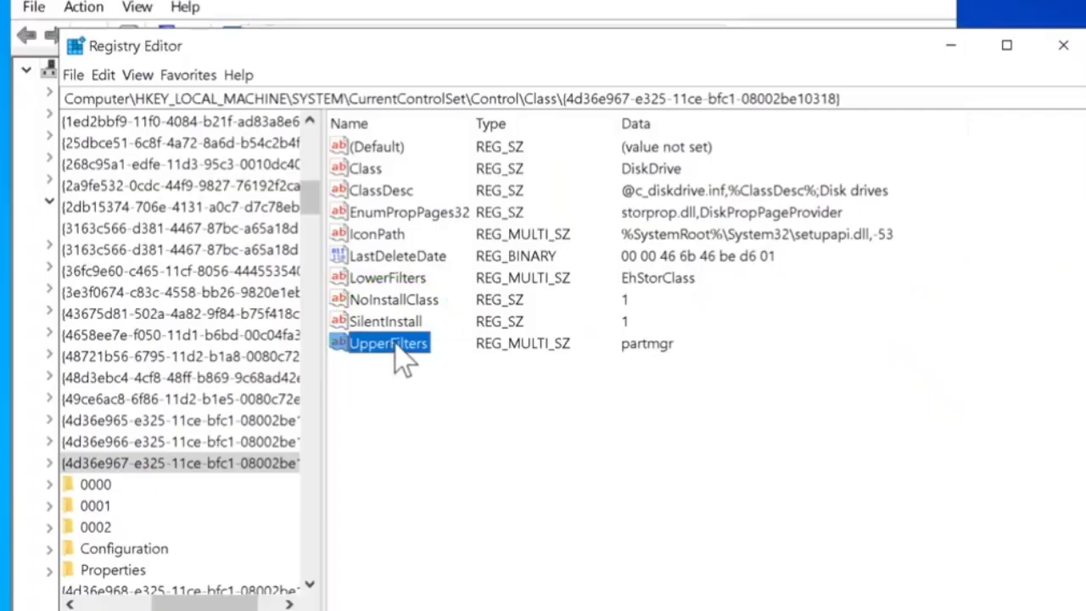
right_click(393, 344)
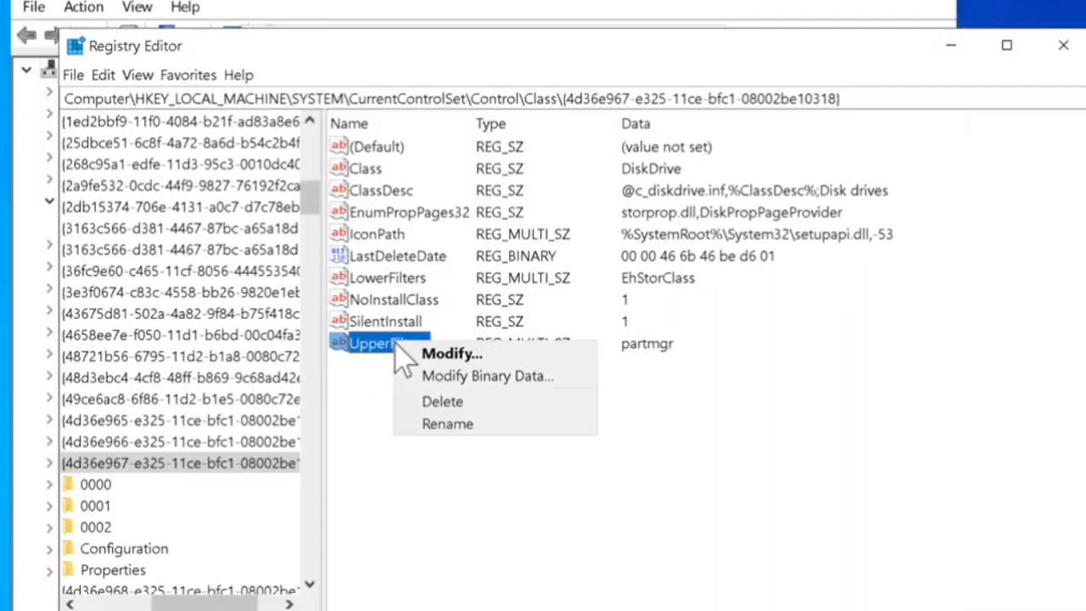
left_click(476, 403)
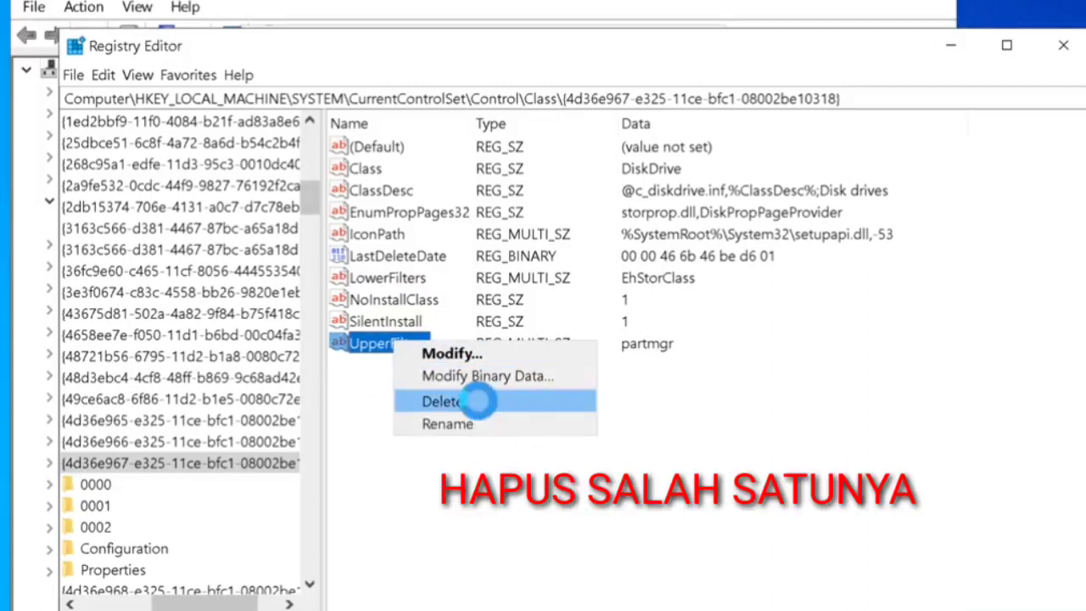